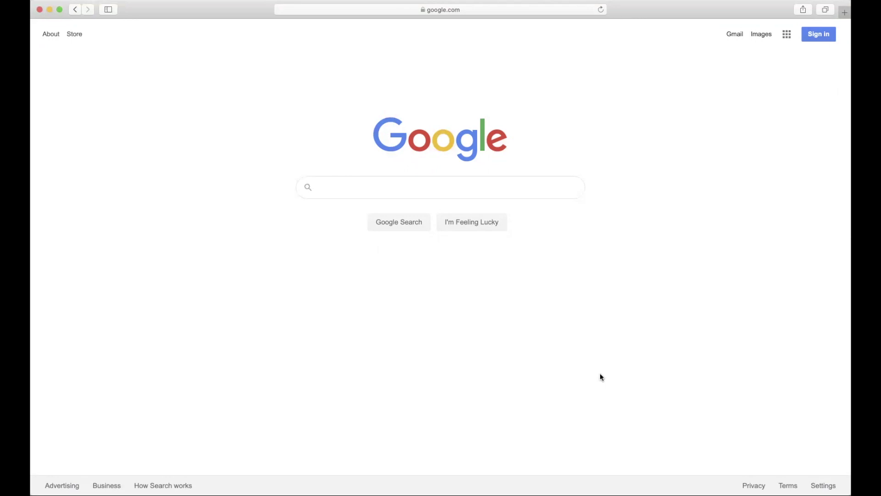
Step: Go to canadacollege.edu and follow the Current Students 'Register for Classes' link
click(480, 6)
text(www.)
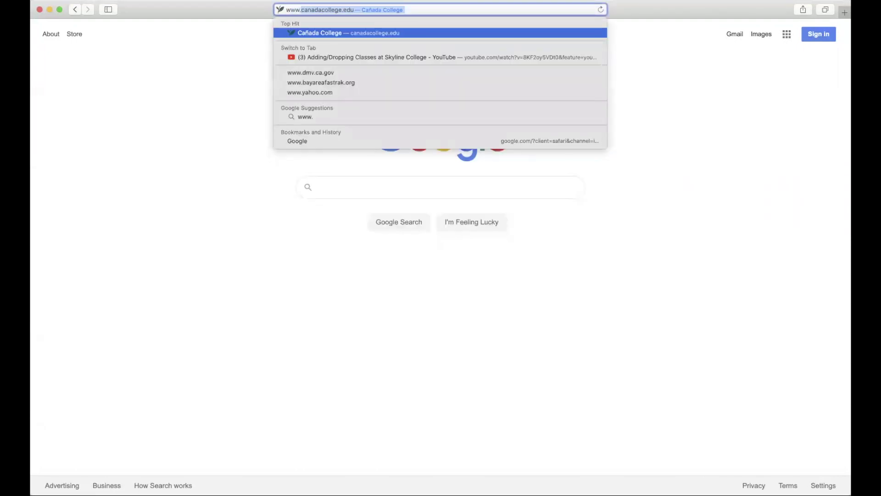
text(ca)
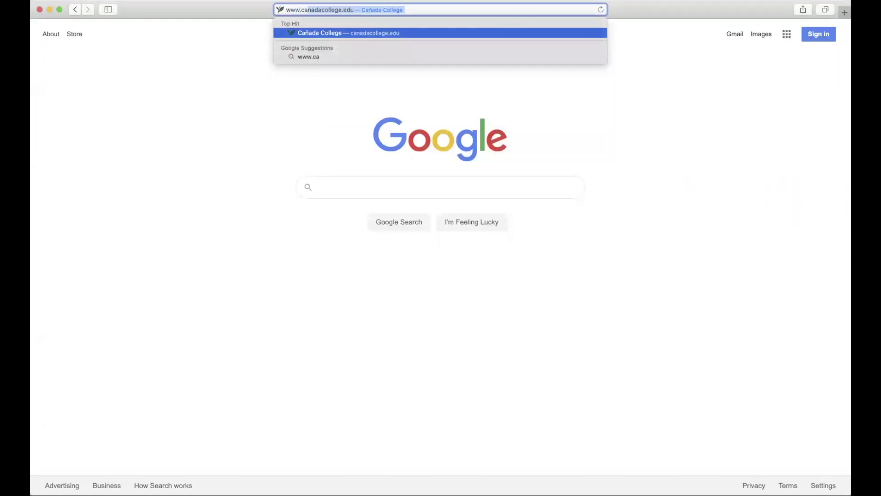
key(Return)
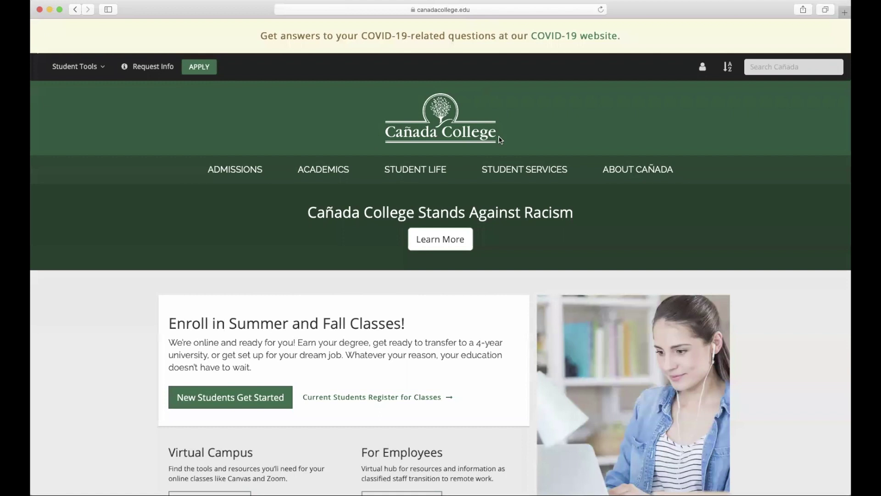
scroll(500, 140, down, 5)
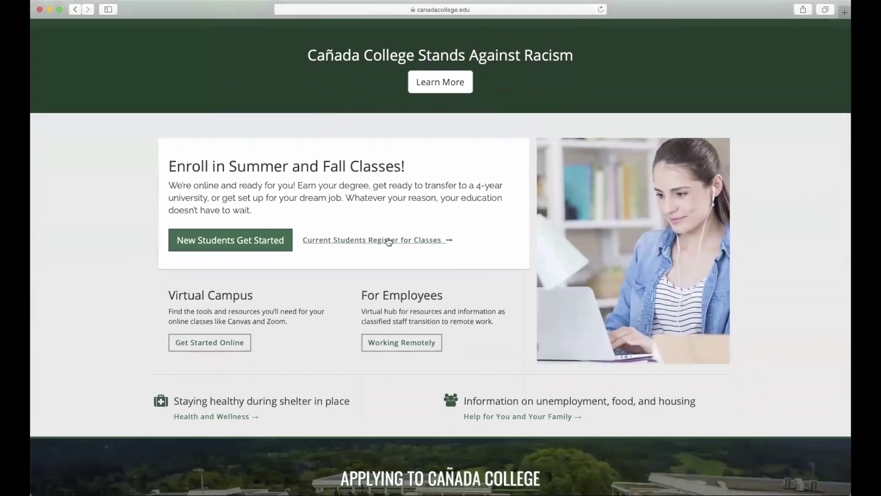
click(388, 240)
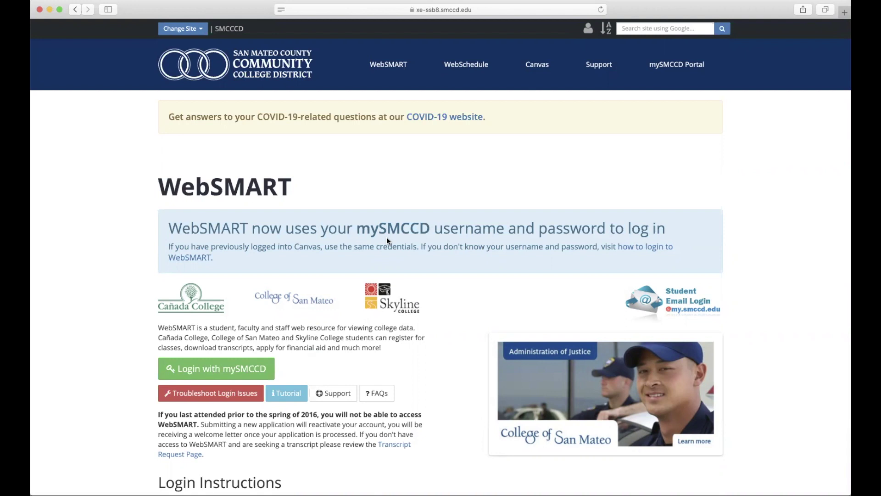
Step: Scroll the WebSMART page down to its Login Instructions section
scroll(386, 236, down, 5)
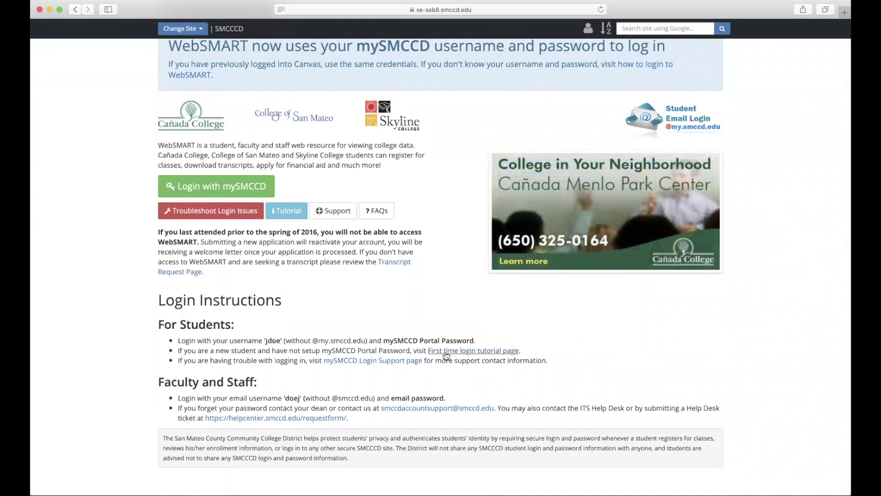
click(445, 351)
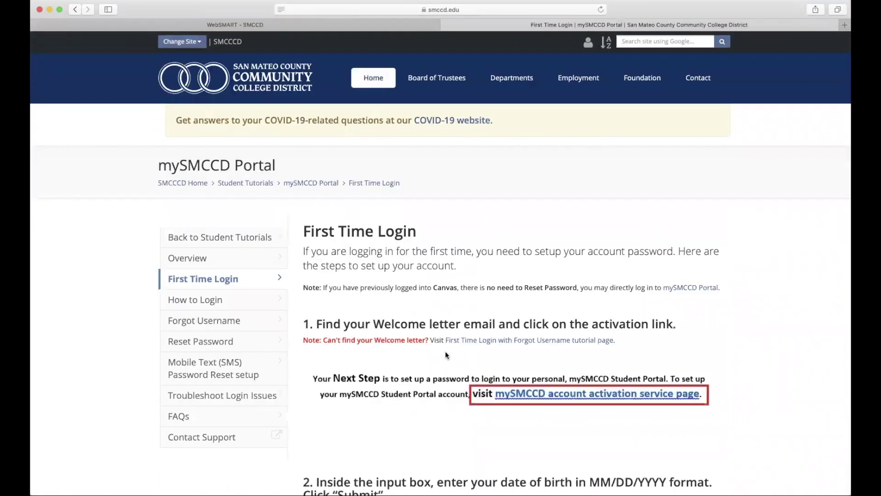
scroll(445, 351, down, 5)
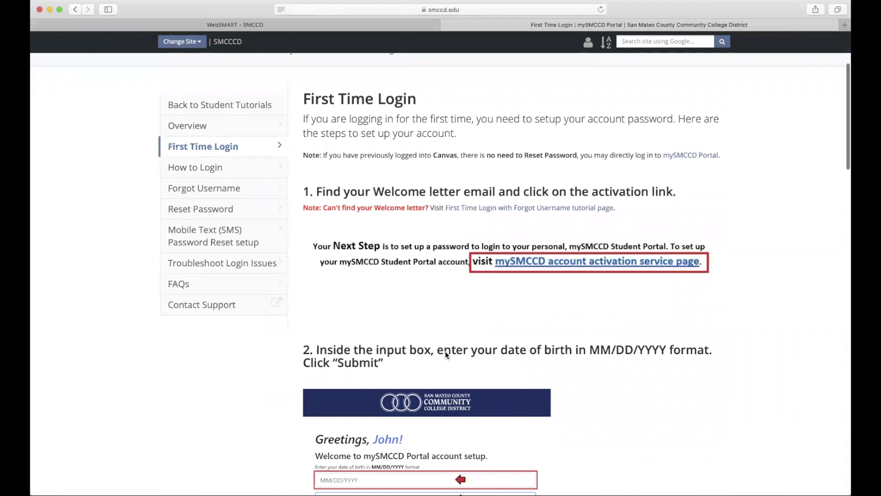
scroll(446, 351, down, 8)
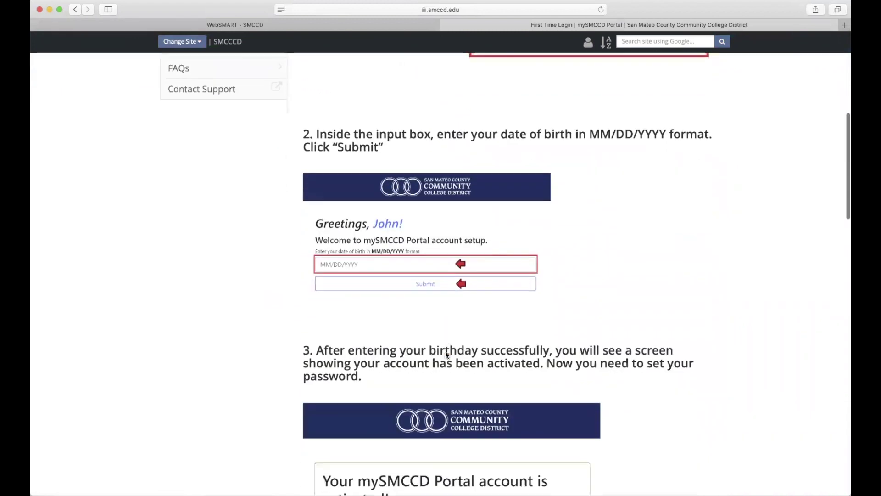
scroll(445, 353, down, 3)
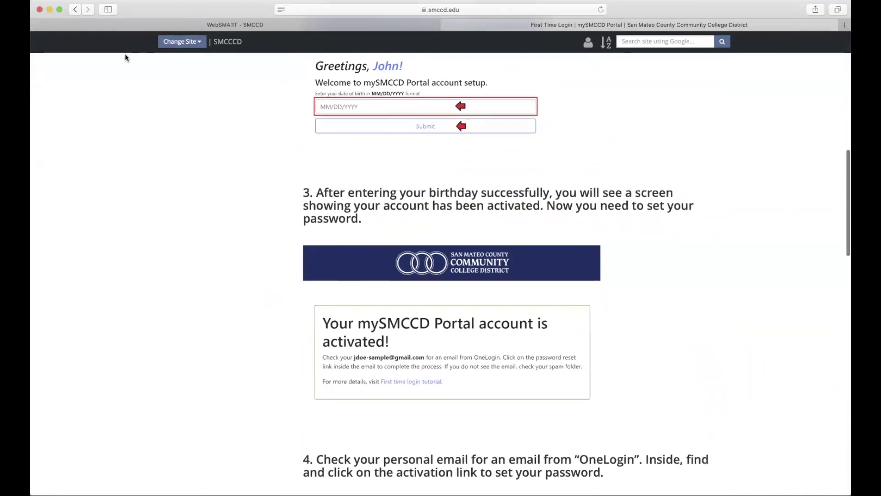
click(77, 10)
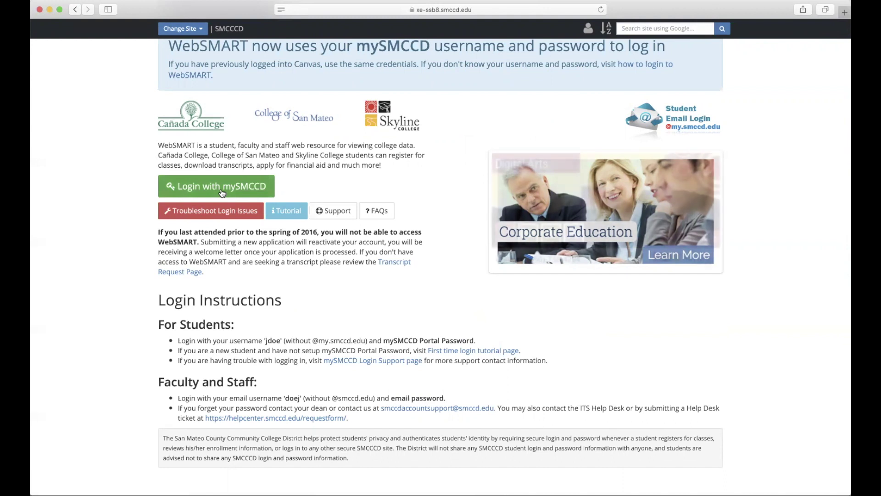
Step: Sign in via 'Login with mySMCCD' using the student's username and password
click(221, 193)
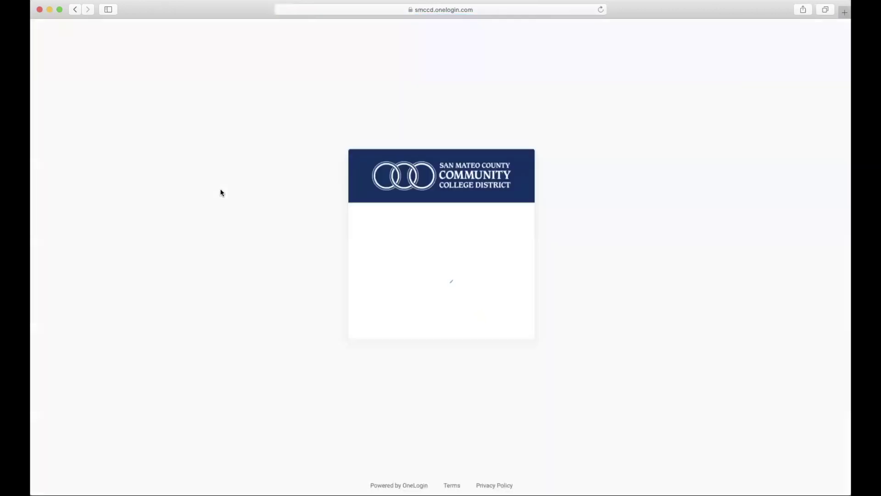
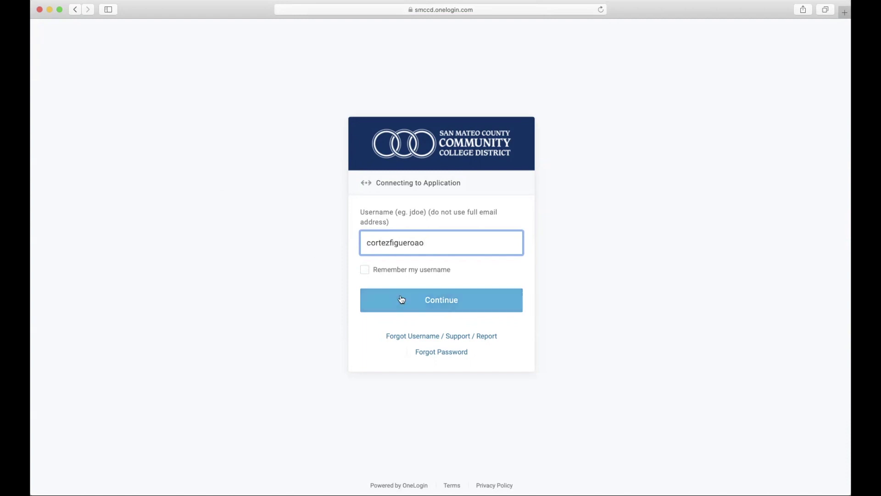
click(402, 300)
text(********)
key(Return)
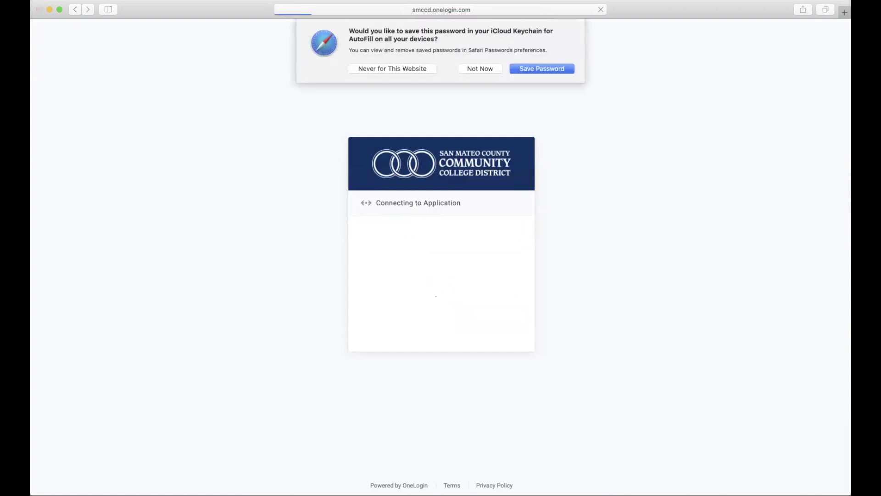
Step: Decline Safari's offer to save the password and go to the Student Services menu
click(480, 70)
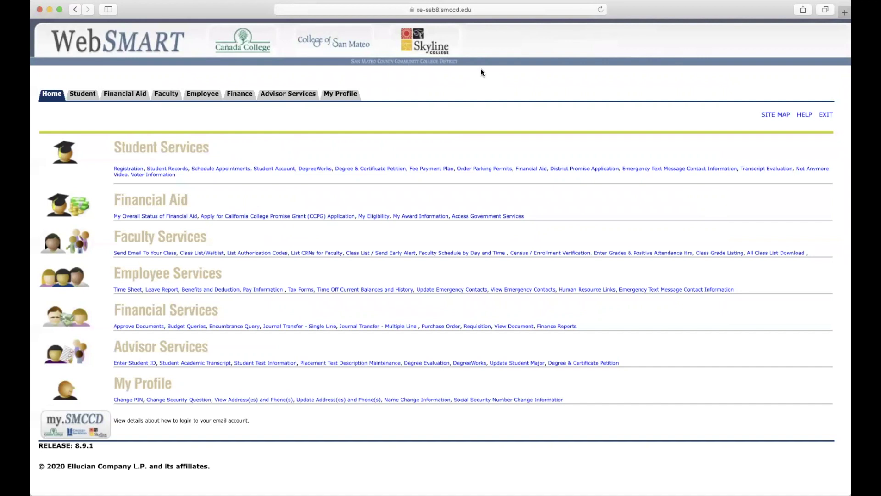
click(85, 95)
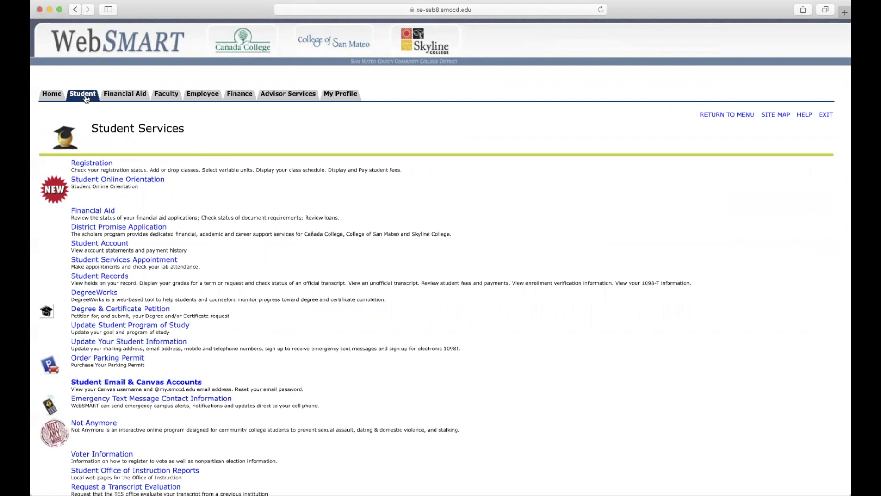
Step: Open the Registration link under Student Services
click(87, 163)
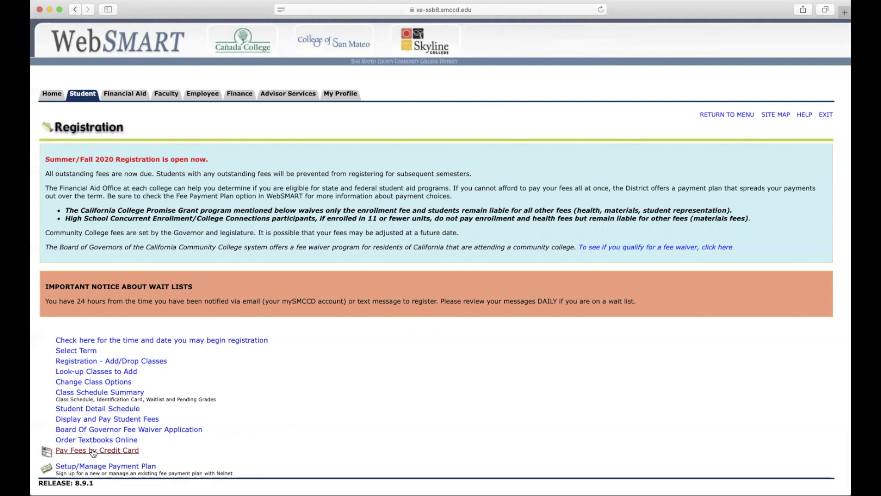
Step: Check the Fall 2020 registration appointment, which opens August 18, 2020 at 7:00 AM
click(109, 343)
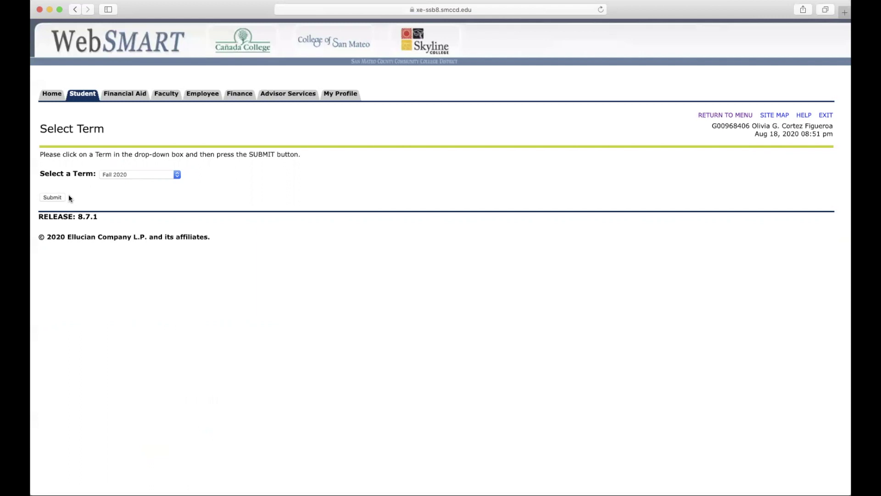
click(56, 198)
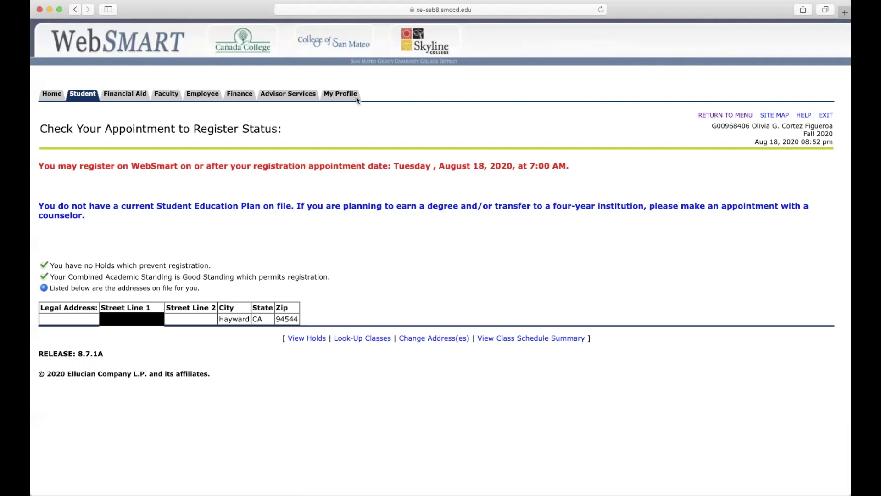
Step: Return to the Registration page through the Student tab's Student Services menu
click(86, 99)
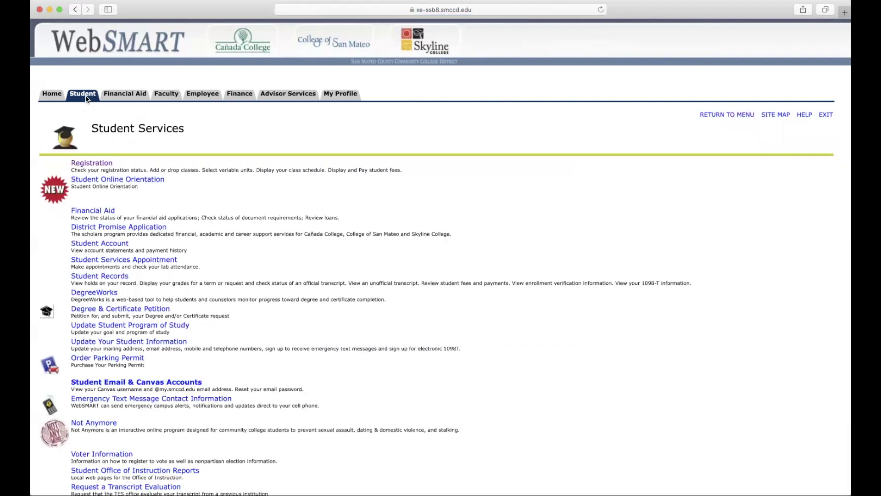
click(91, 163)
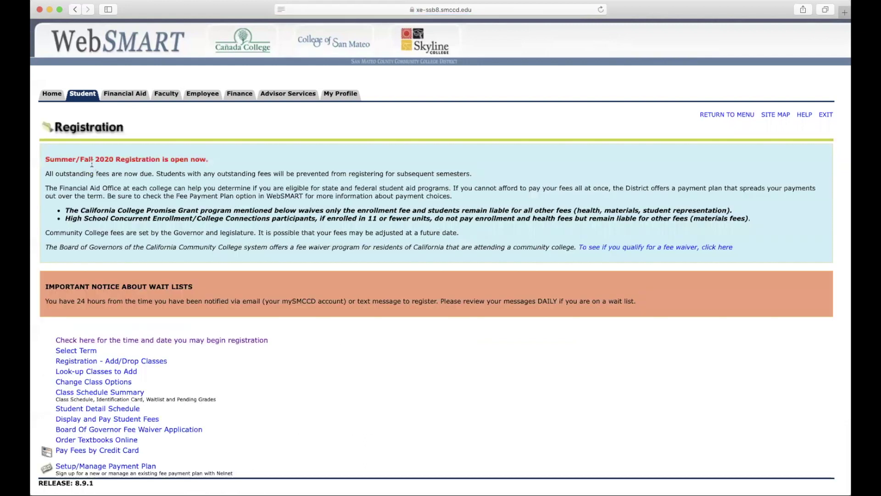
Step: Submit CRNs 80894 and 95293 in the Add/Drop Classes page's Add Classes Worksheet
click(106, 363)
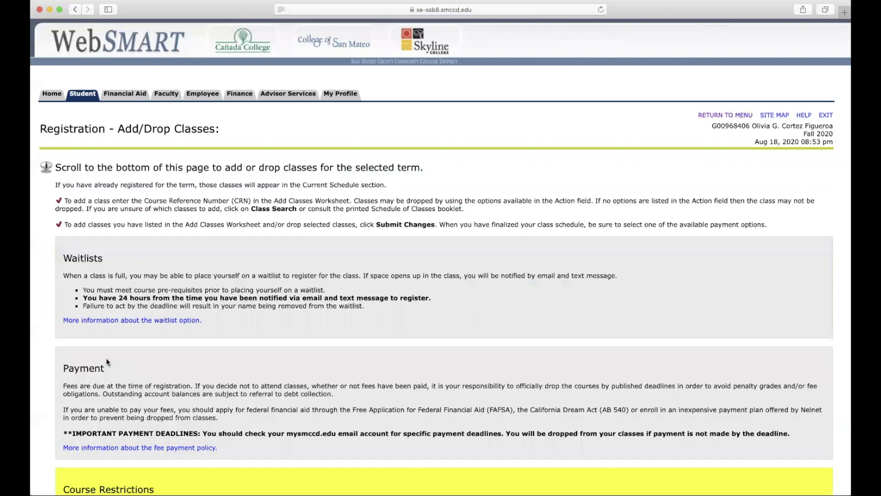
scroll(107, 360, down, 2)
scroll(106, 358, down, 5)
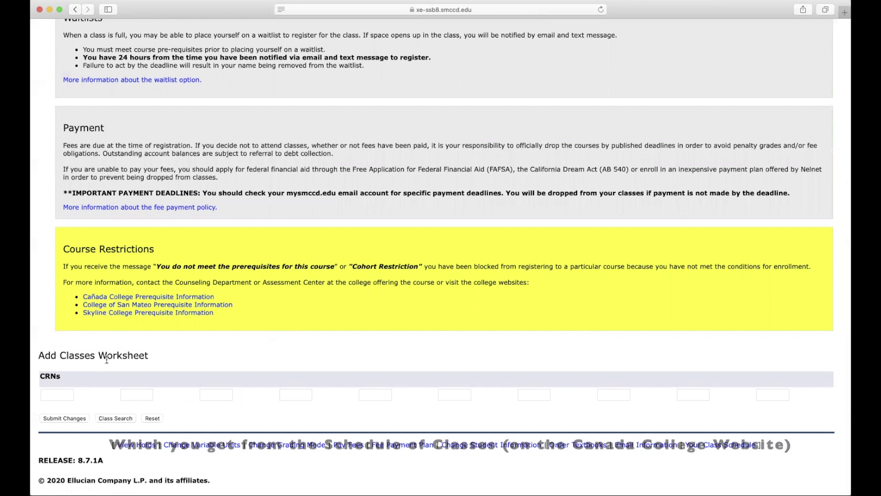
click(62, 393)
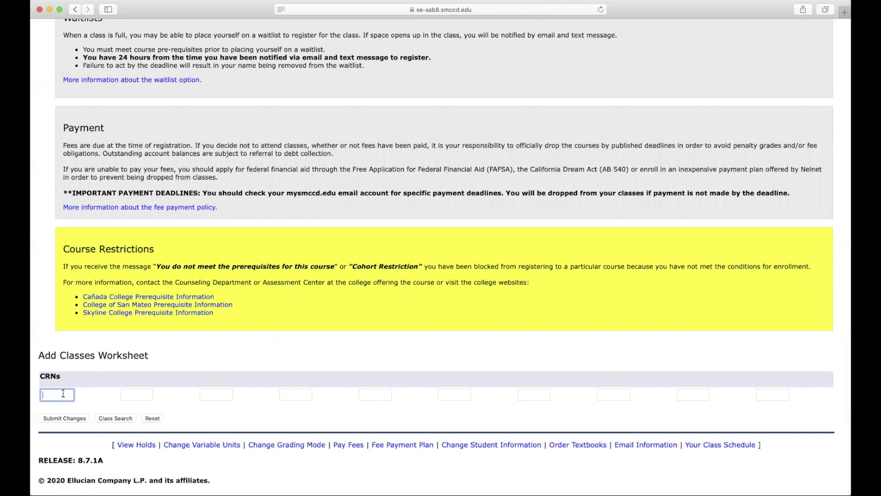
text(80894)
click(126, 391)
text(9)
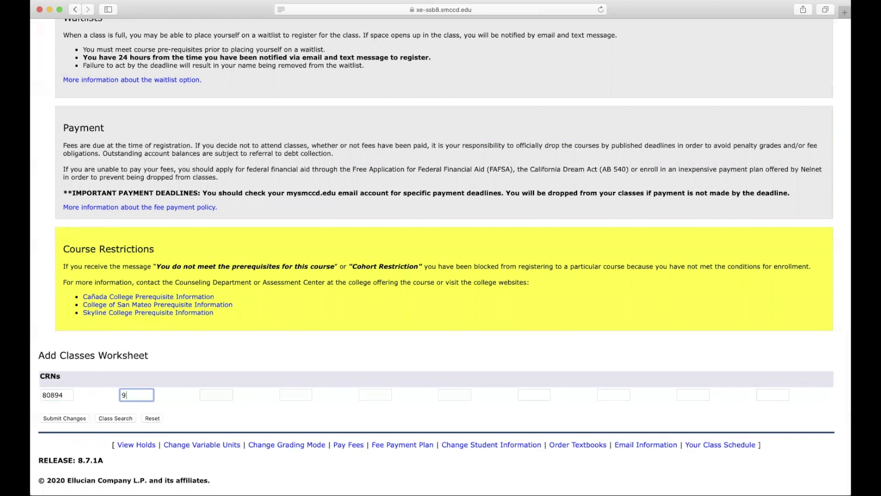
text(5293)
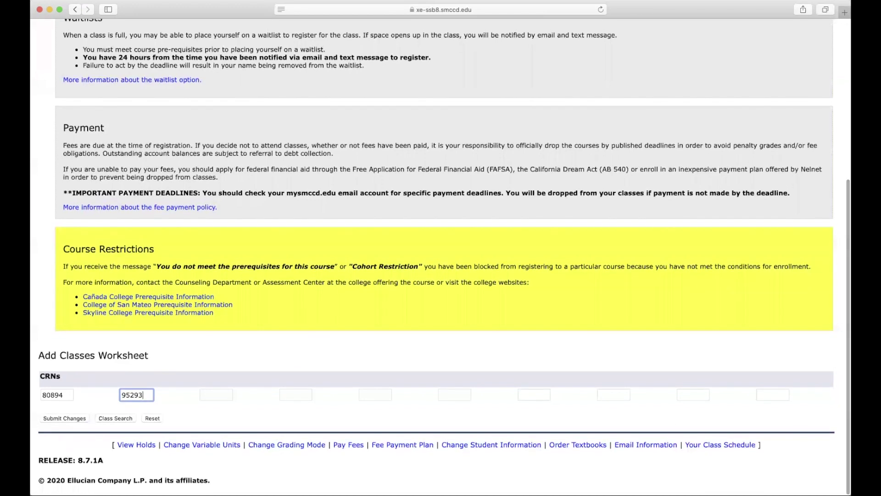
click(70, 418)
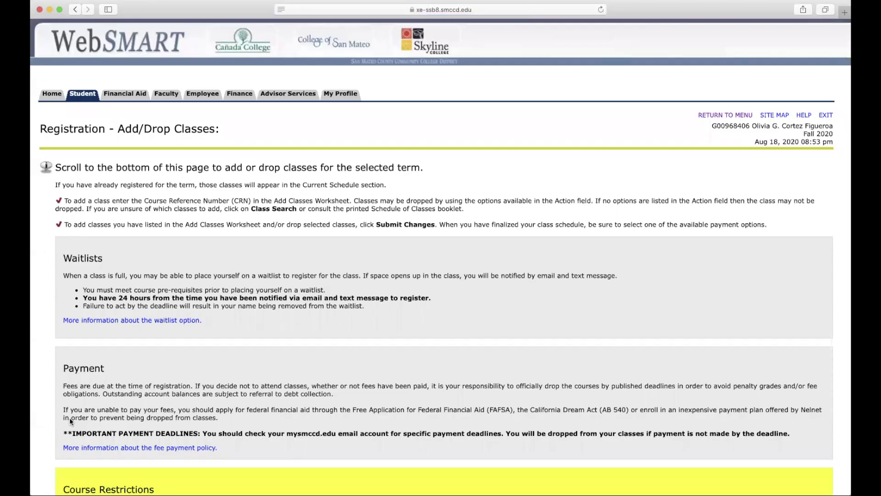
Step: Review the schedule: BUS 100 (CRN 80894) registered, ACTG 131 refused for prerequisites
scroll(70, 417, down, 5)
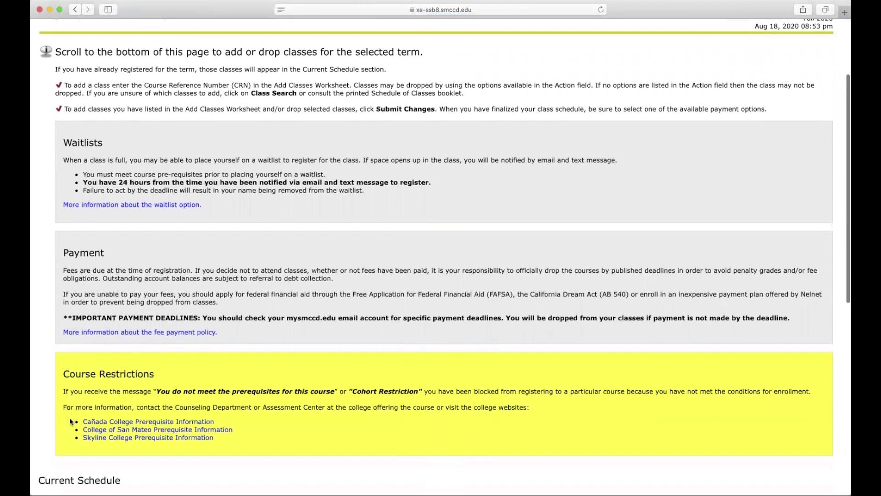
scroll(70, 417, down, 4)
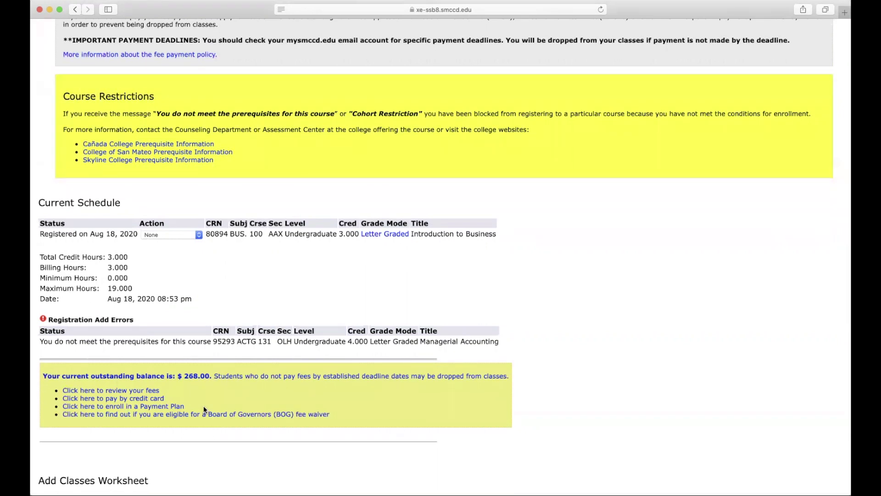
click(174, 236)
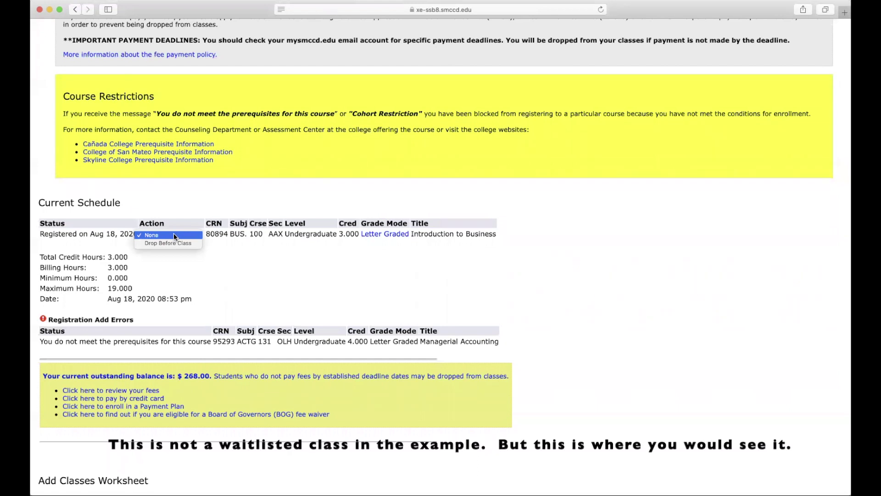
click(174, 235)
scroll(118, 355, down, 5)
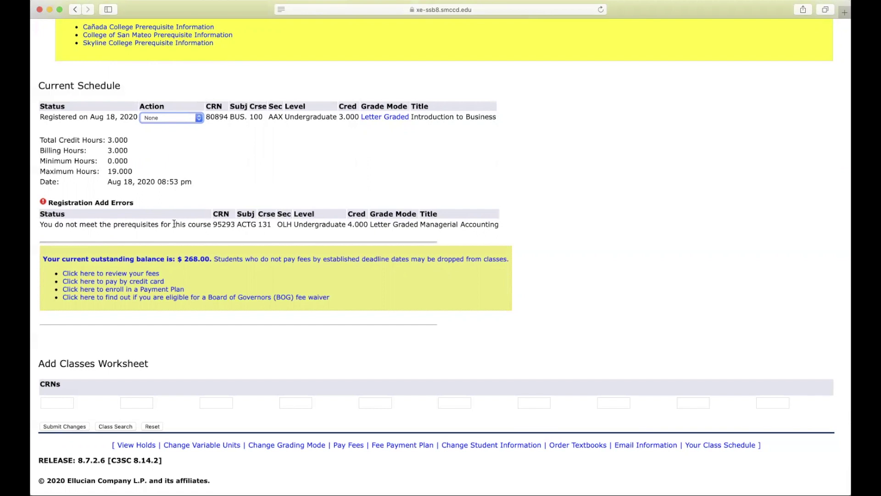
scroll(174, 224, up, 4)
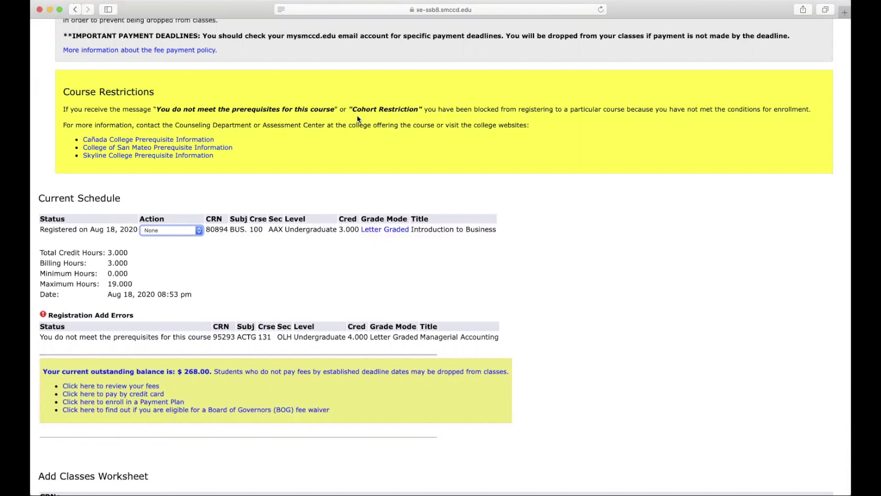
scroll(358, 118, down, 5)
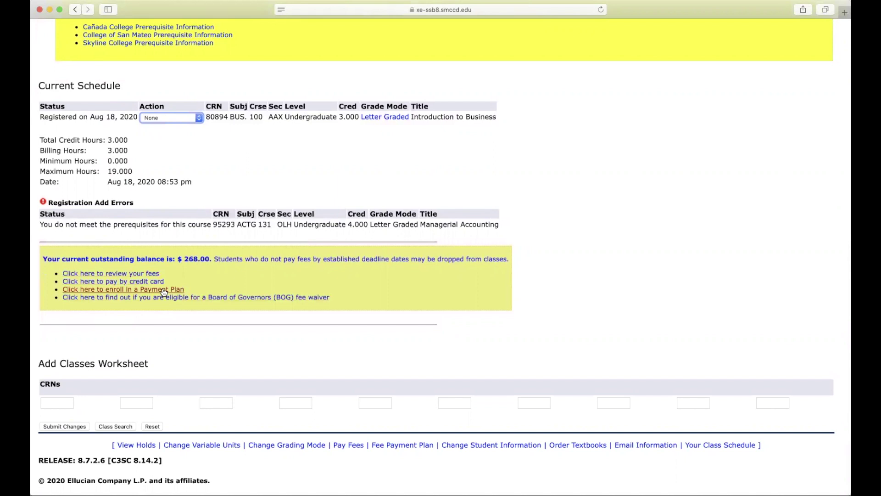
scroll(164, 291, up, 3)
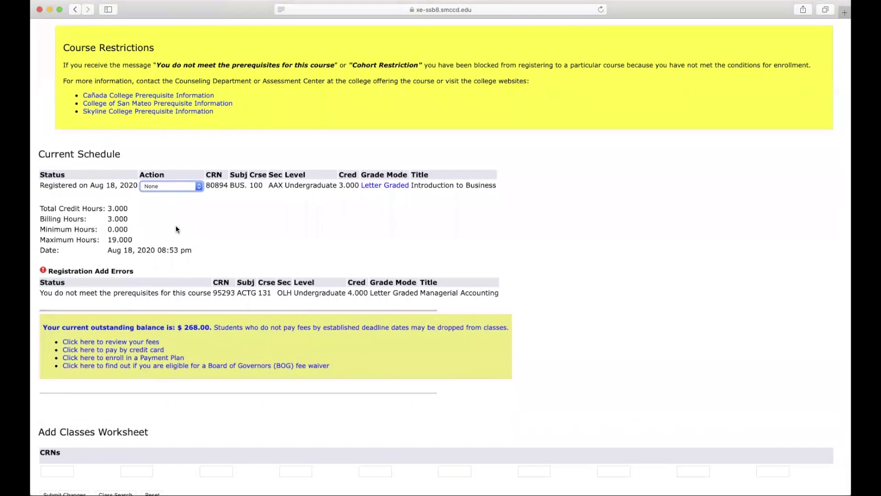
Step: Set BUS 100's action to Drop Before Class and submit the change
click(176, 187)
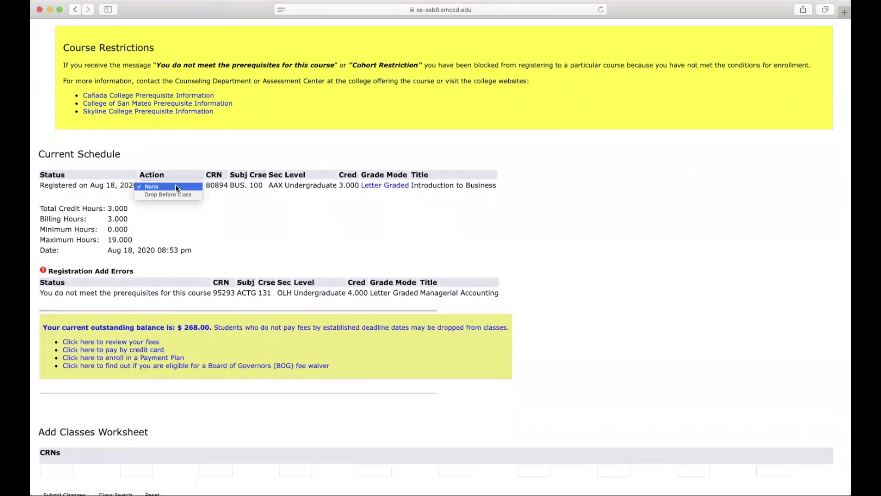
click(172, 196)
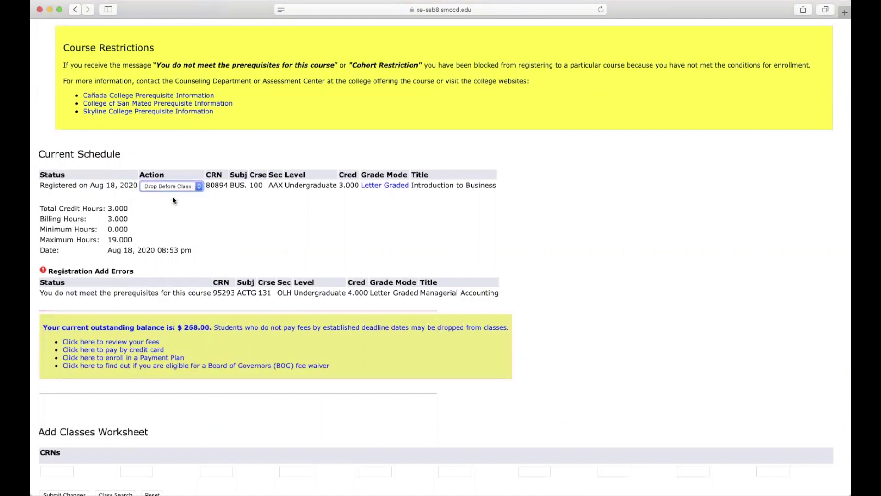
scroll(173, 197, down, 2)
scroll(173, 197, down, 2)
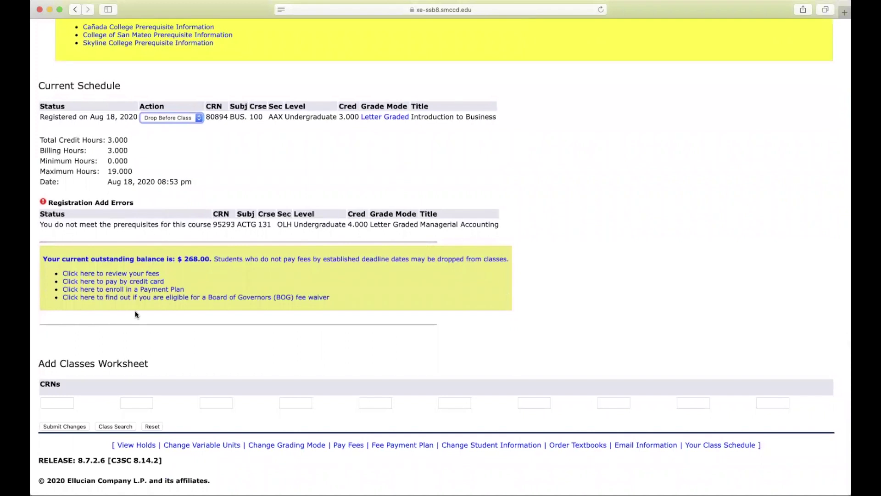
click(64, 426)
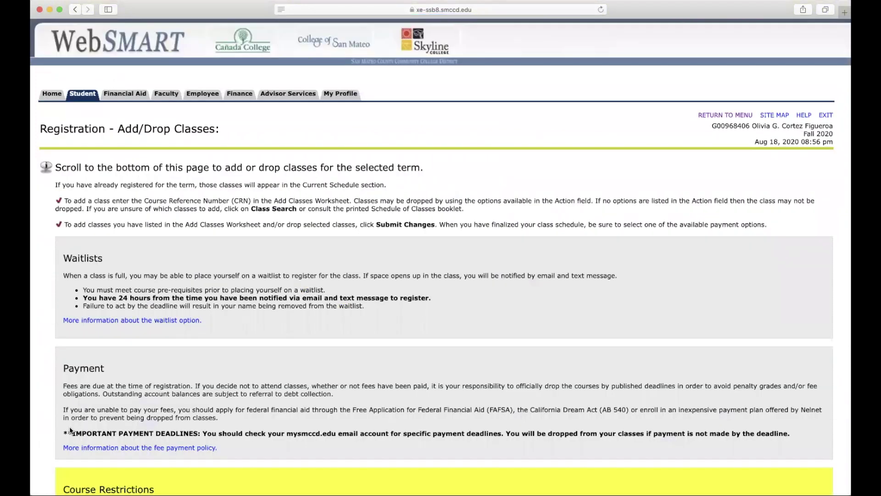